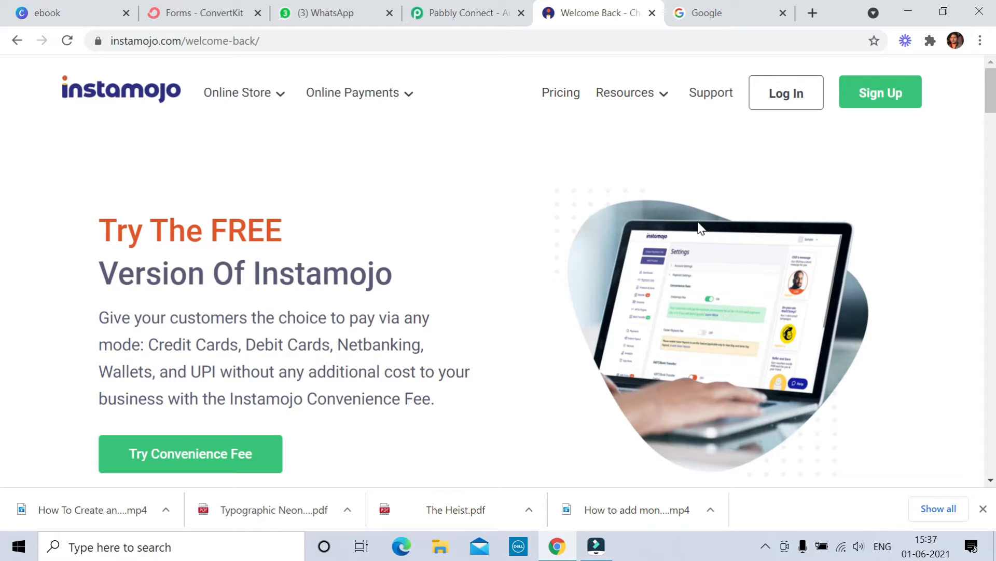
Step: Browse Instamojo's Online Store and Online Payments pages and review the payment features and options offered
left_click(250, 96)
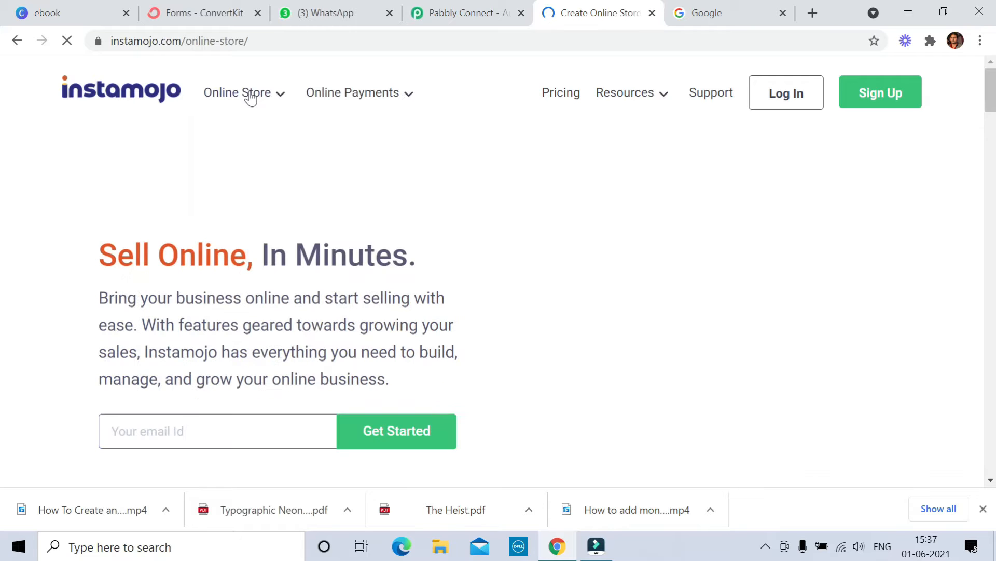
mouse_move(359, 97)
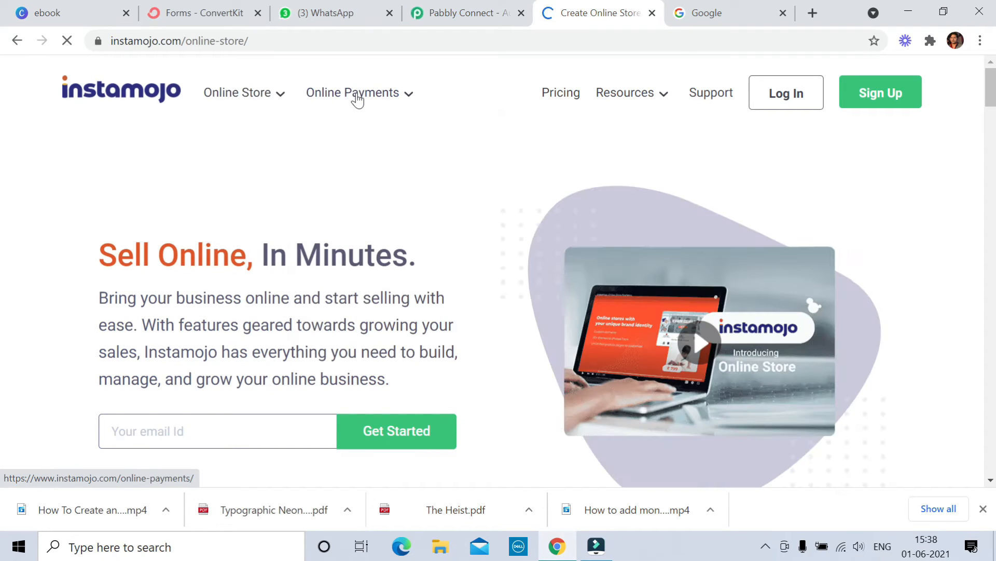
left_click(394, 98)
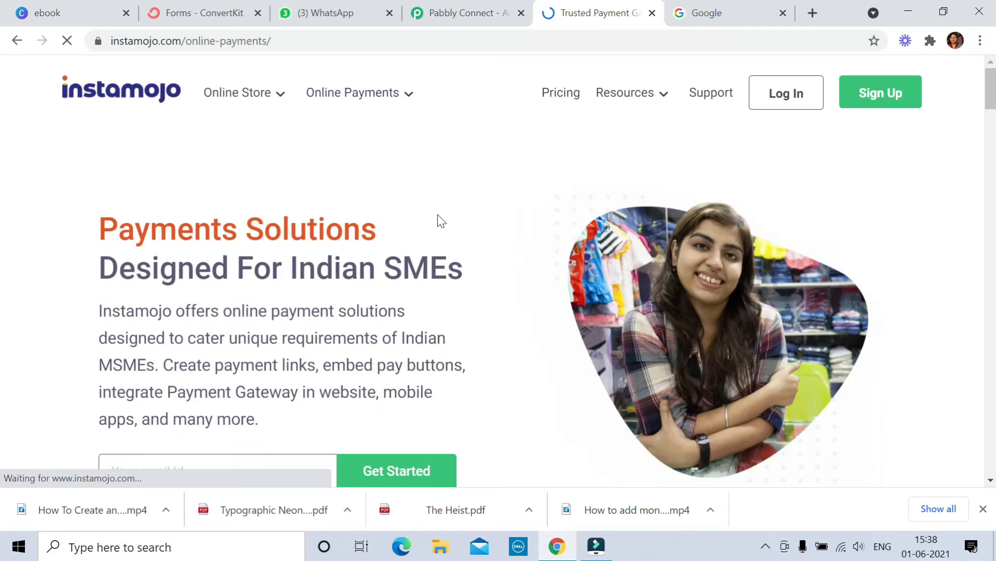
scroll(440, 220, "down", 9)
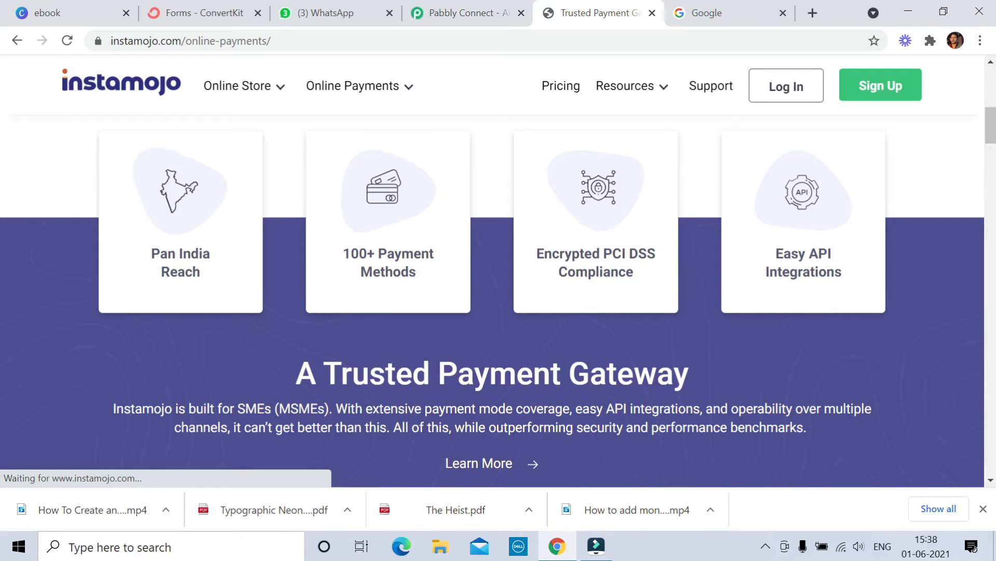
scroll(540, 291, "up", 4)
scroll(540, 292, "up", 4)
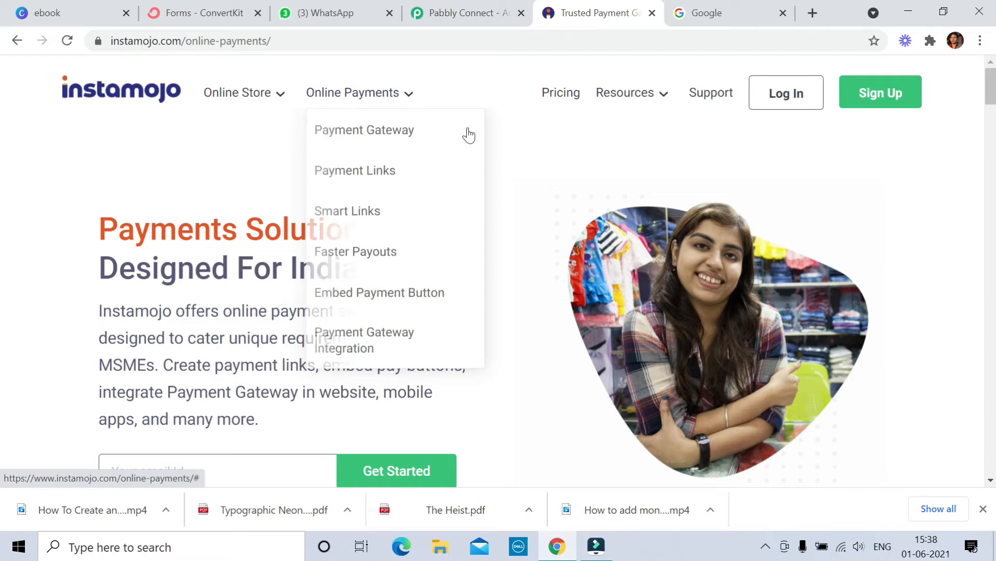
Step: Open the business sign-up page, then start onboarding with the Payments option
left_click(879, 102)
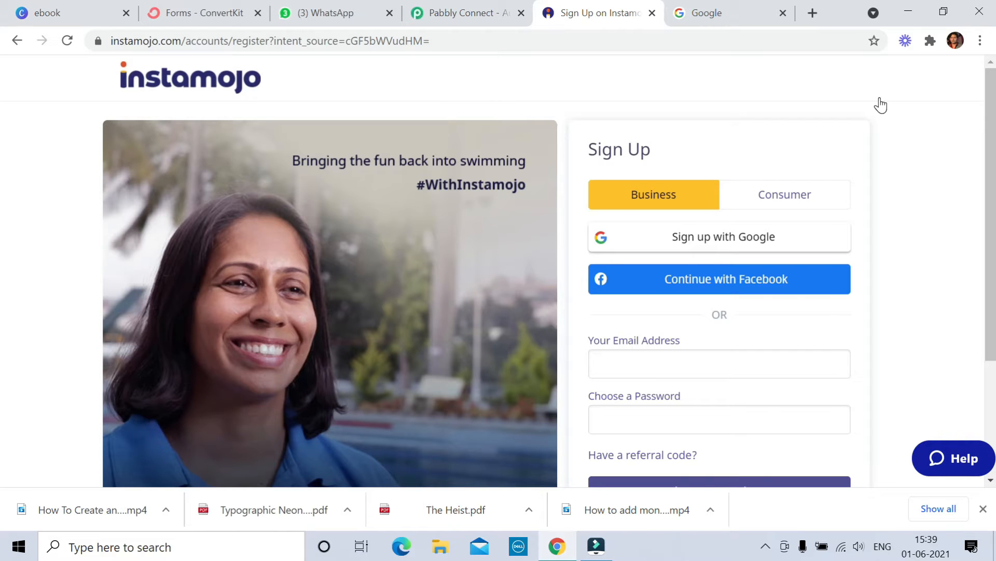
scroll(778, 229, "down", 1)
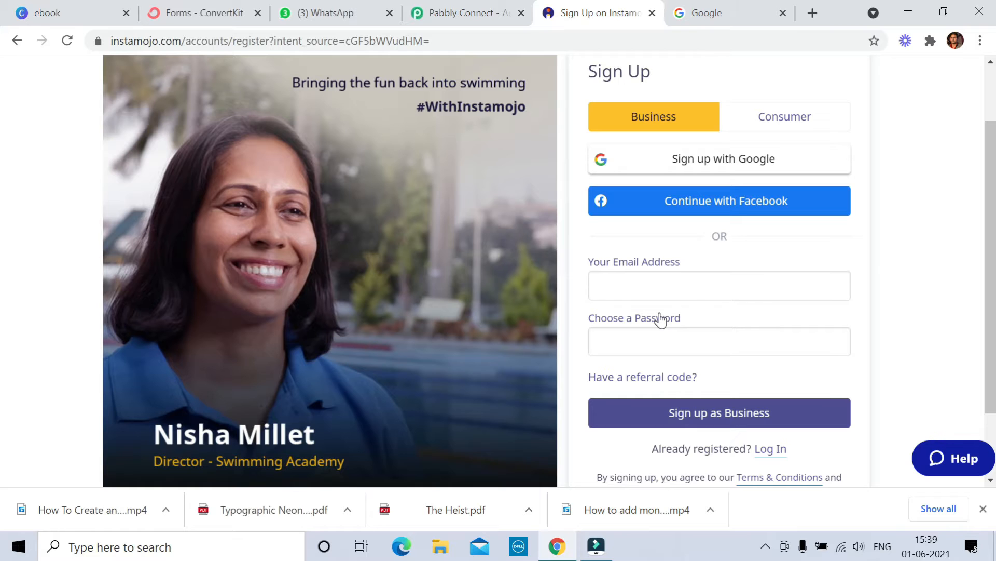
scroll(670, 316, "up", 1)
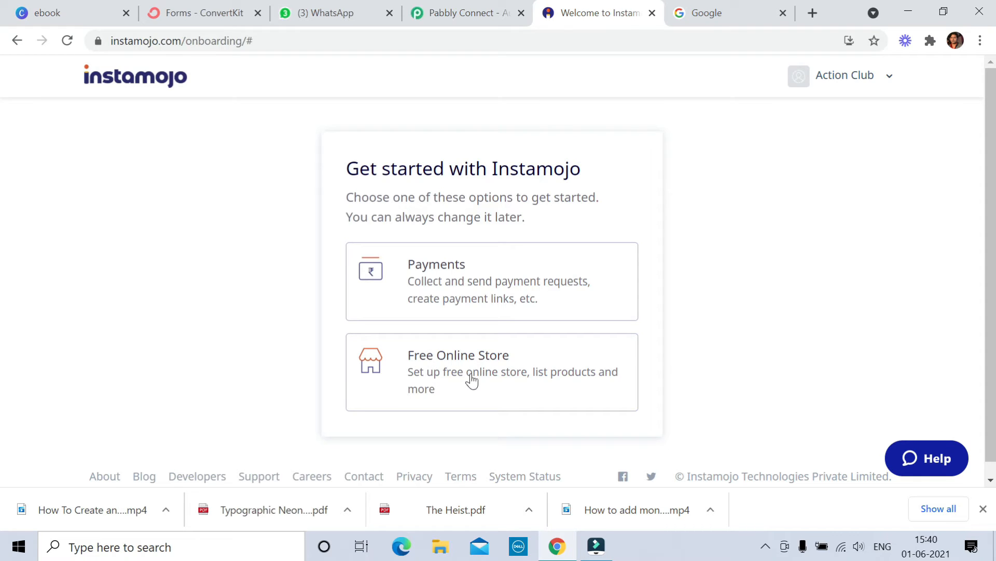
left_click(459, 286)
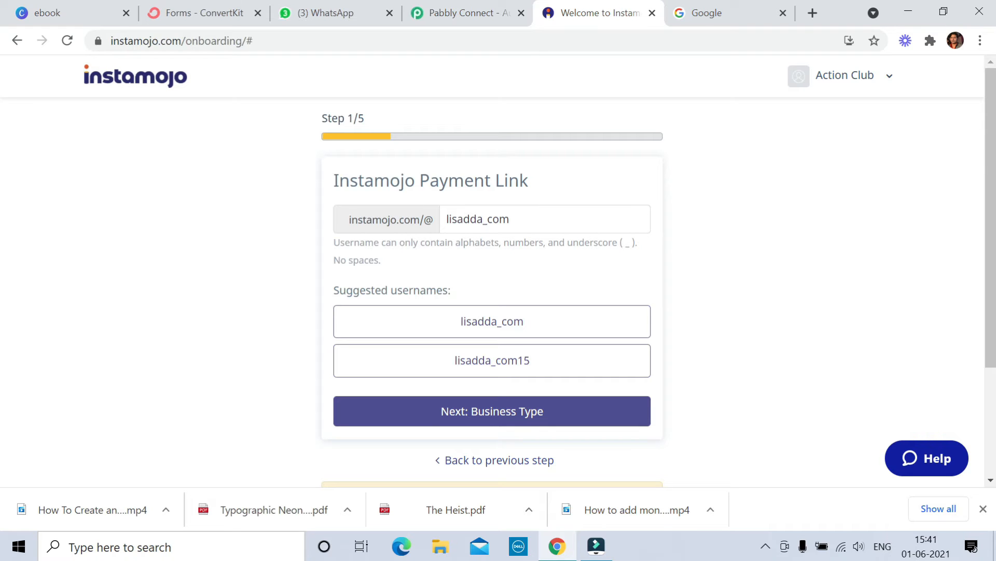
Step: Shorten the payment link username to lisadda and continue to the business type
left_click(518, 218)
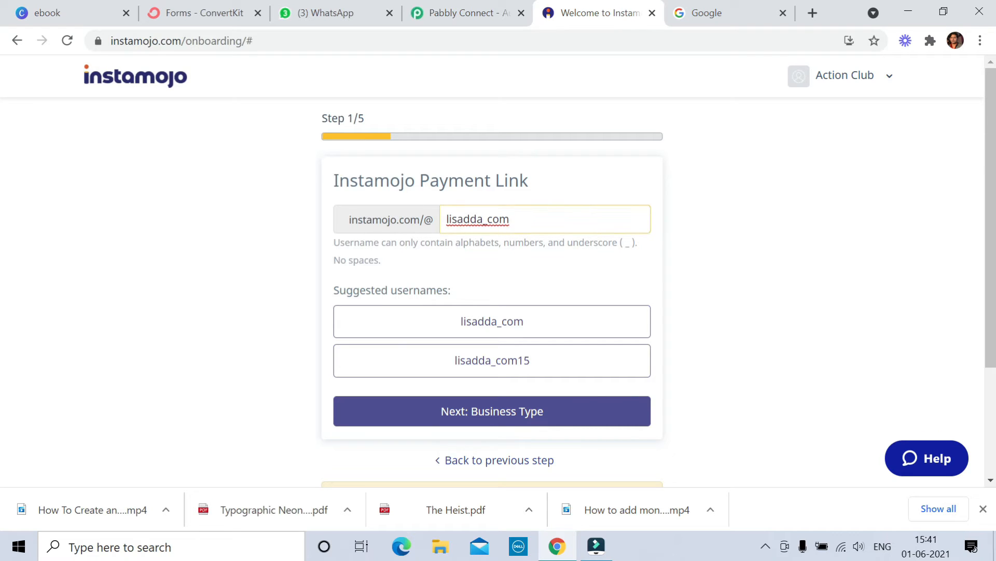
key("BackSpace")
key("BackSpace")
key("BackSpace")
key("BackSpace")
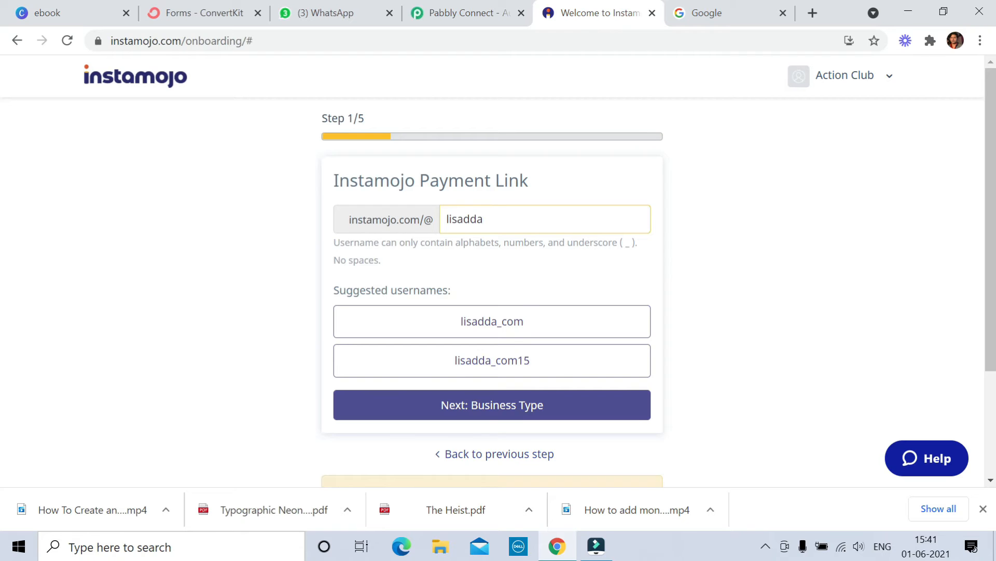
left_click(503, 411)
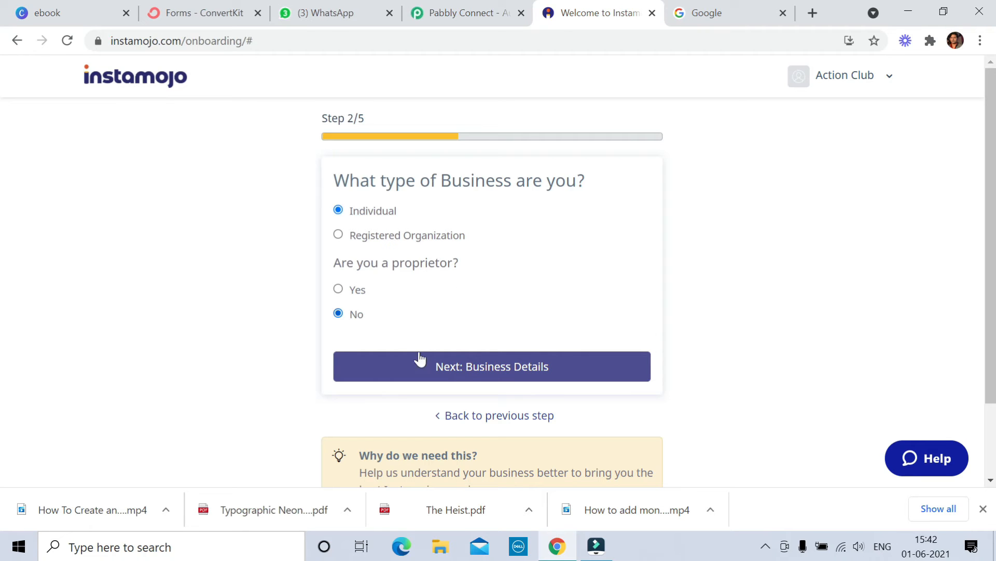
Step: Continue as a non-proprietor individual and set the business category to Education and Jobs with sub-category Online Teaching
left_click(499, 370)
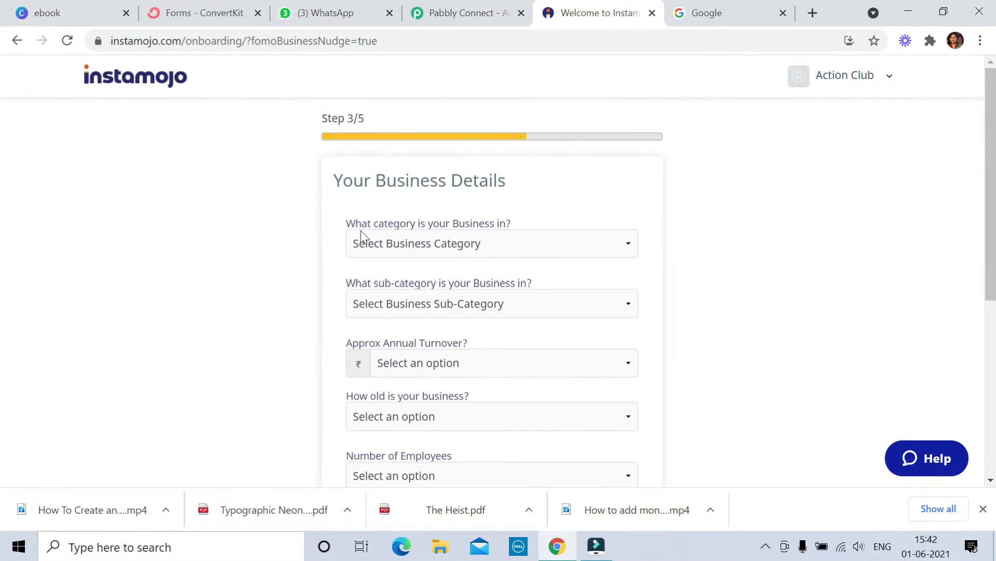
left_click(472, 244)
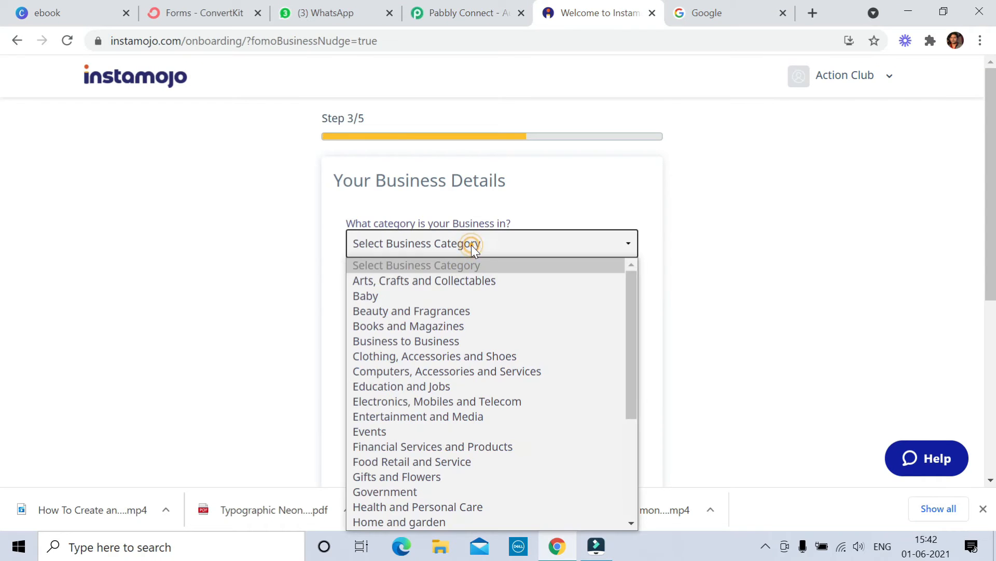
left_click(442, 387)
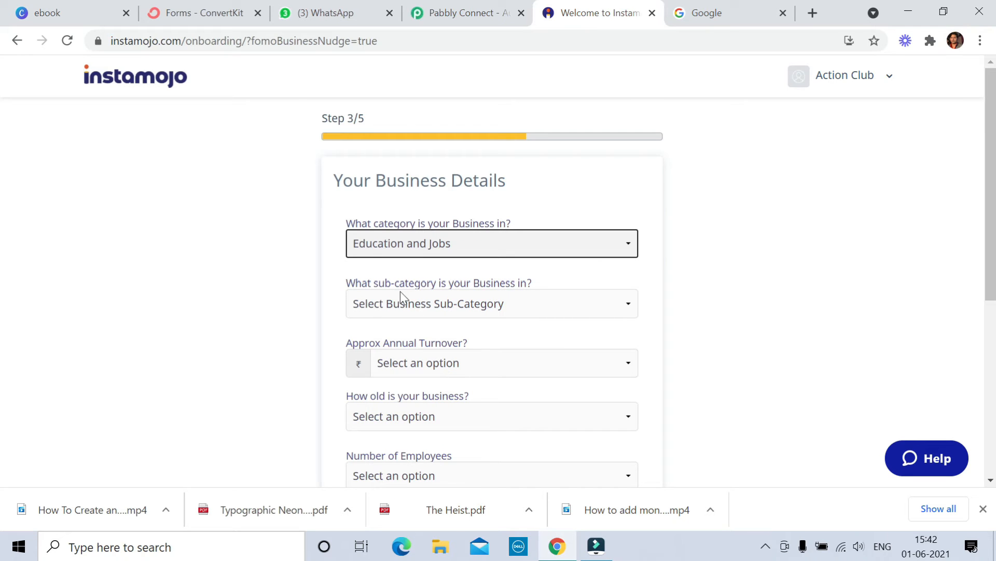
left_click(483, 306)
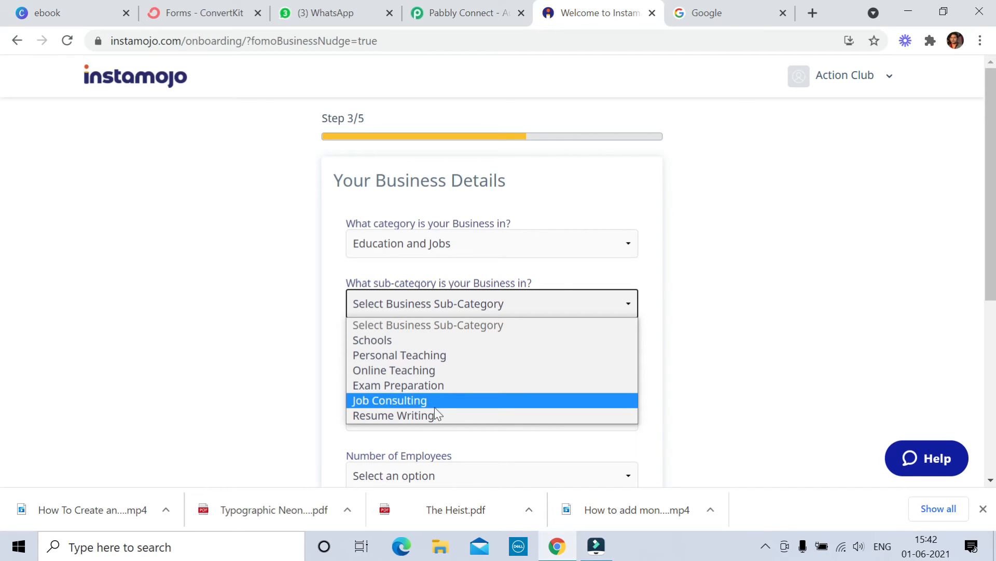
left_click(420, 370)
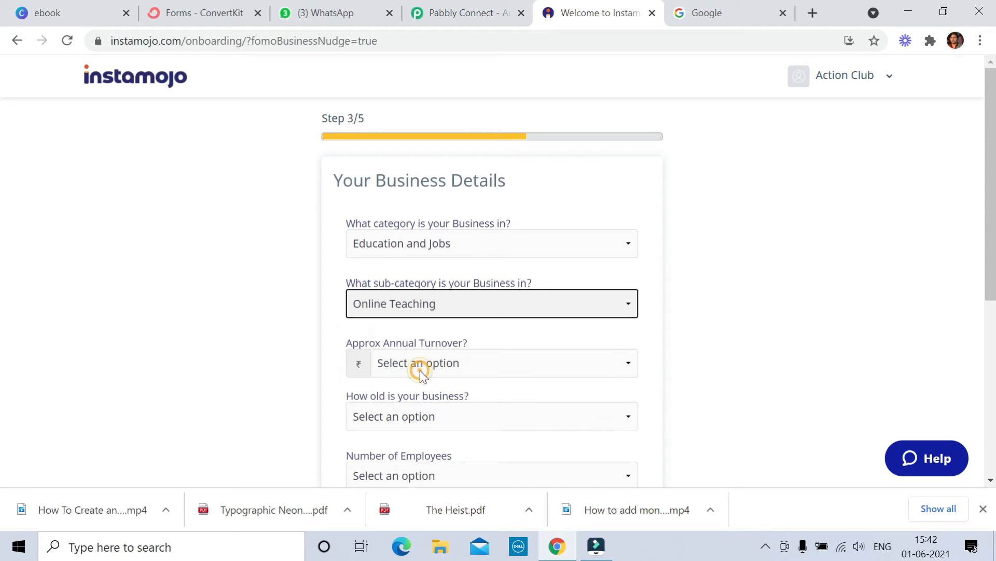
Step: Set the approximate annual turnover to 0 (I am starting now) and the business age to I am starting a new business
scroll(415, 320, "down", 1)
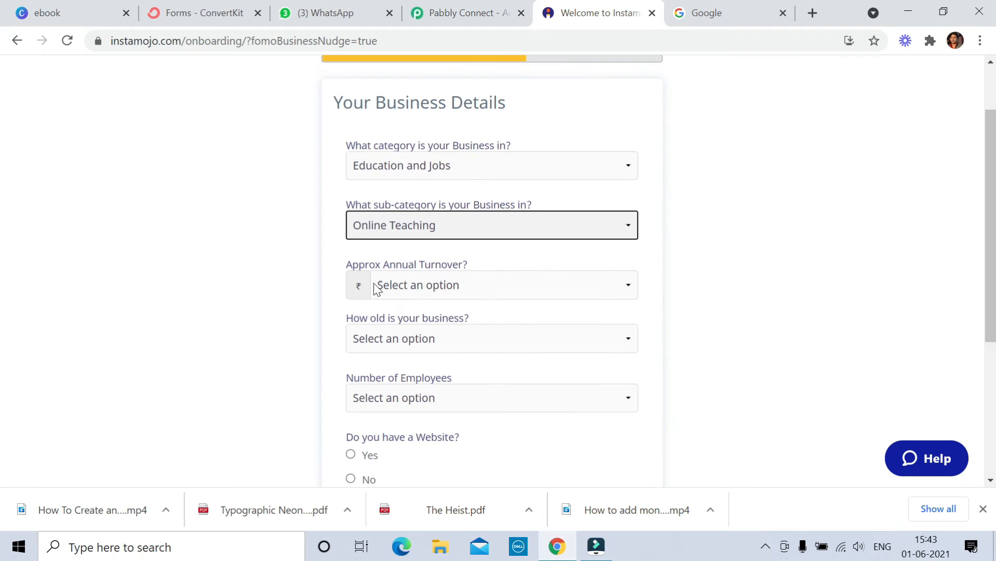
left_click(416, 289)
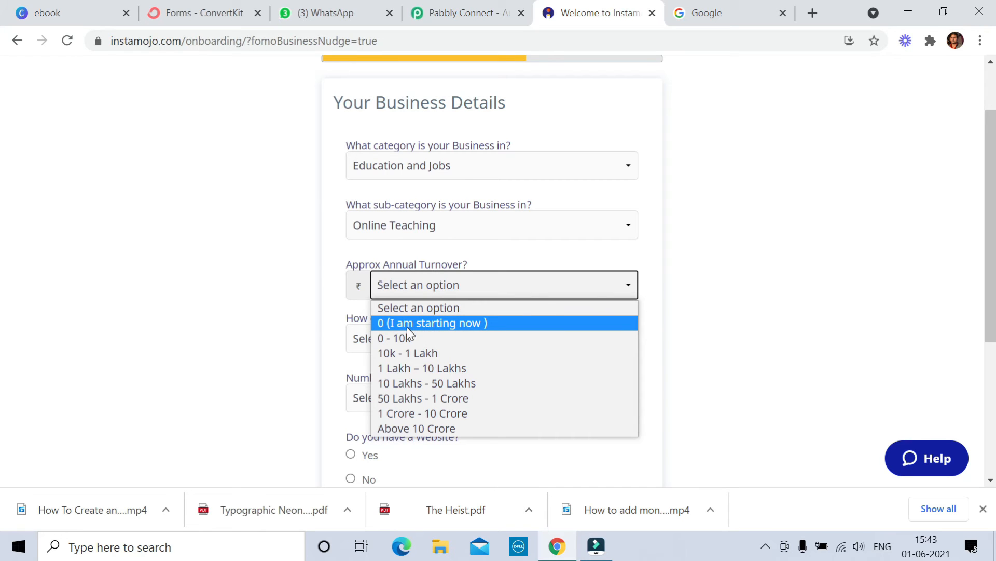
left_click(439, 324)
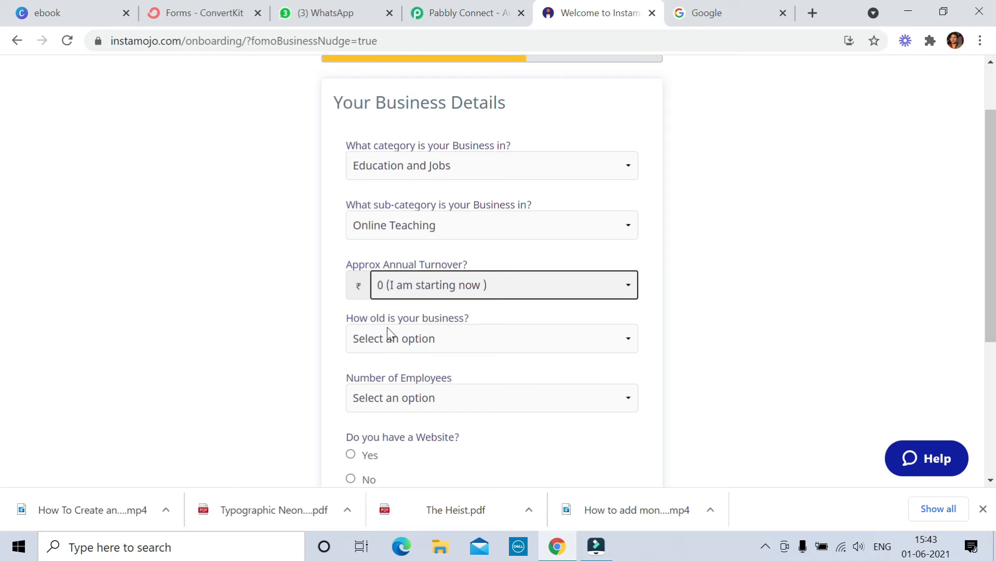
left_click(418, 338)
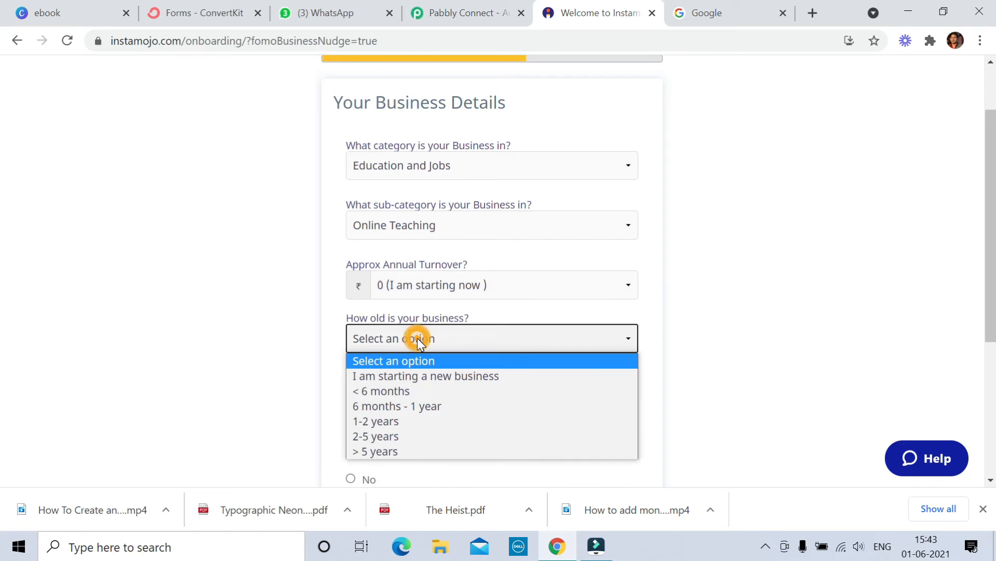
left_click(417, 376)
Step: Set the number of employees to Self Employed and answer No to having a website
scroll(415, 380, "down", 1)
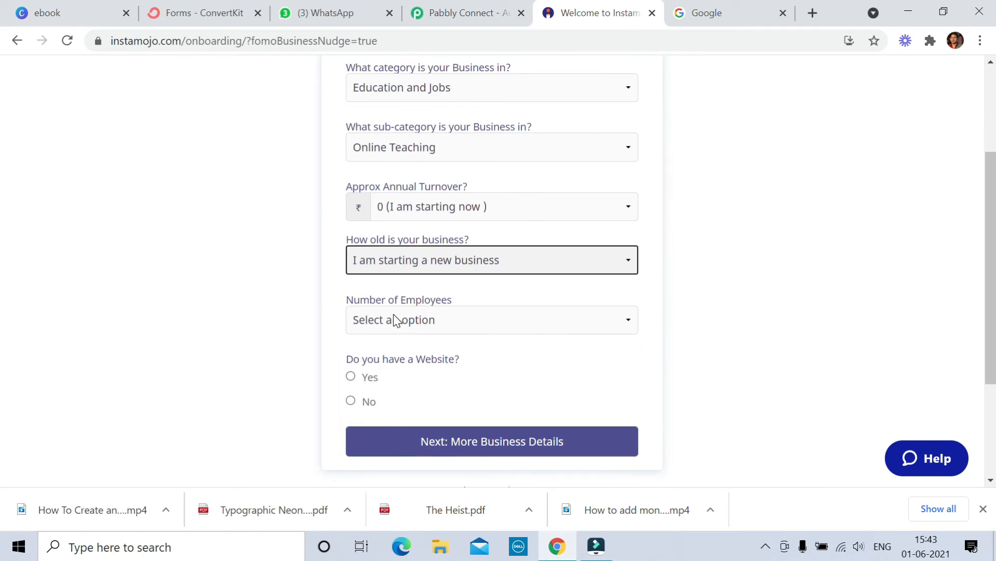
left_click(427, 317)
left_click(406, 359)
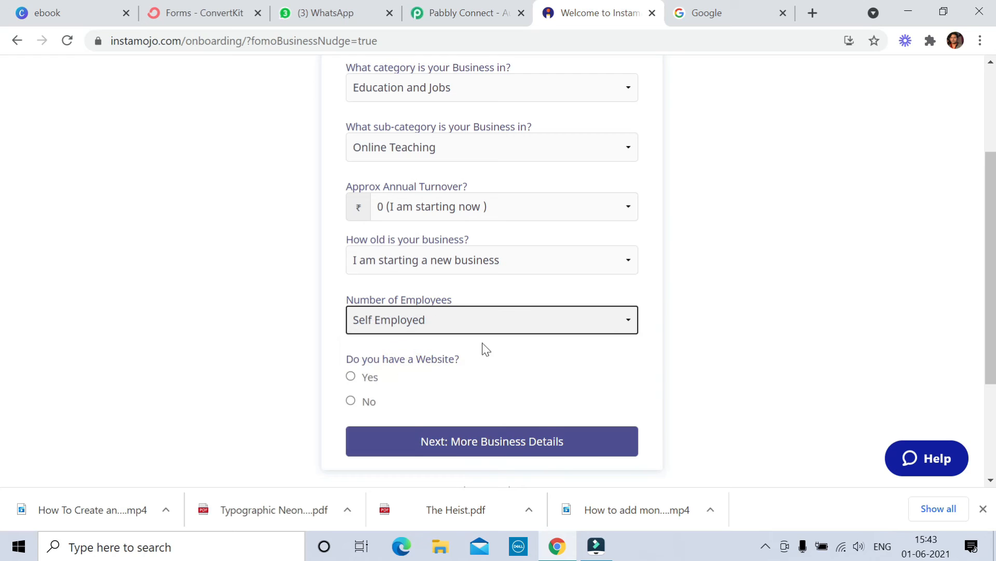
scroll(481, 342, "down", 1)
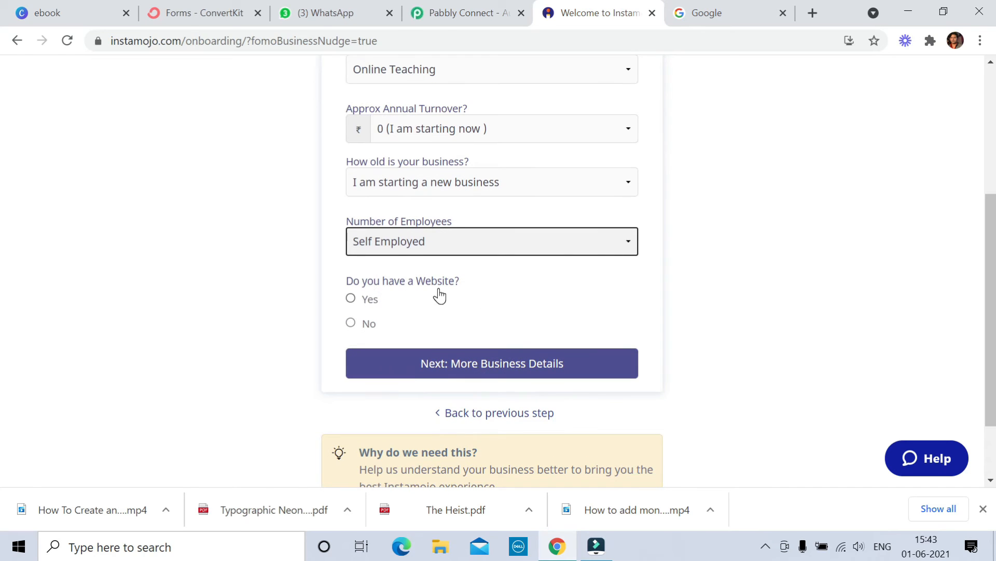
left_click(351, 323)
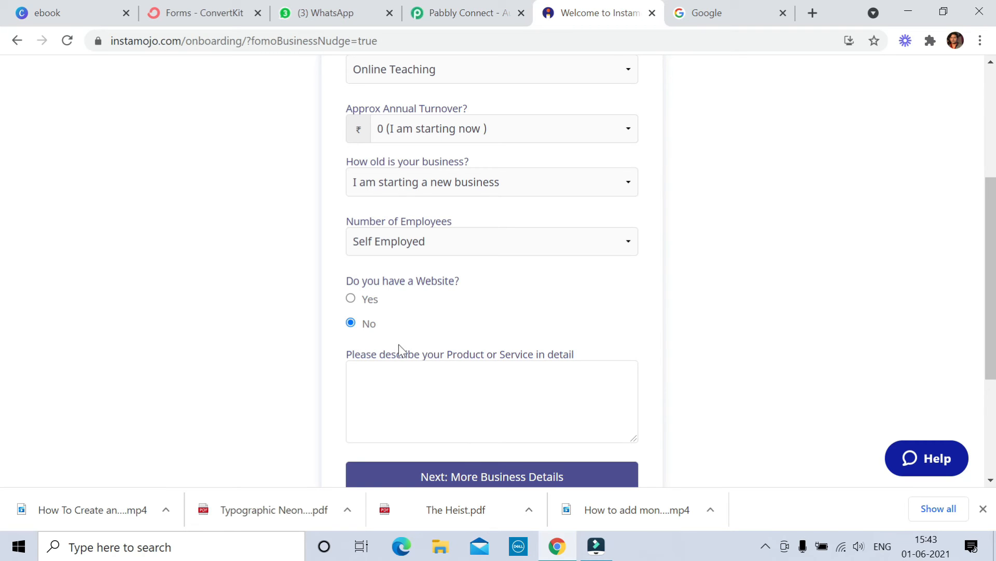
Step: Describe the product as "I want to sell digital products like ebooks , digital courses" and submit the business details
scroll(399, 344, "down", 2)
left_click(397, 316)
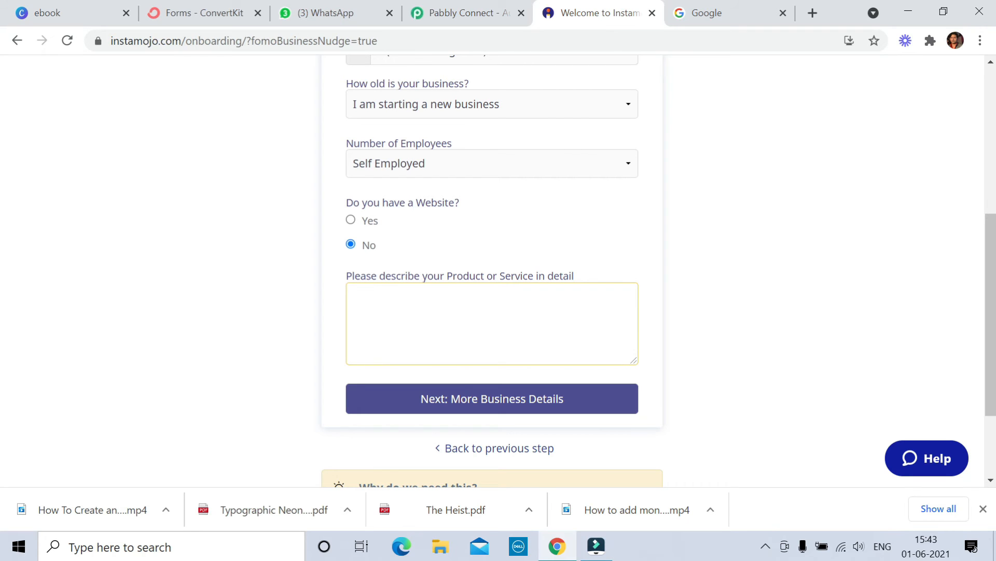
left_click(416, 308)
type("I want to sell digital p")
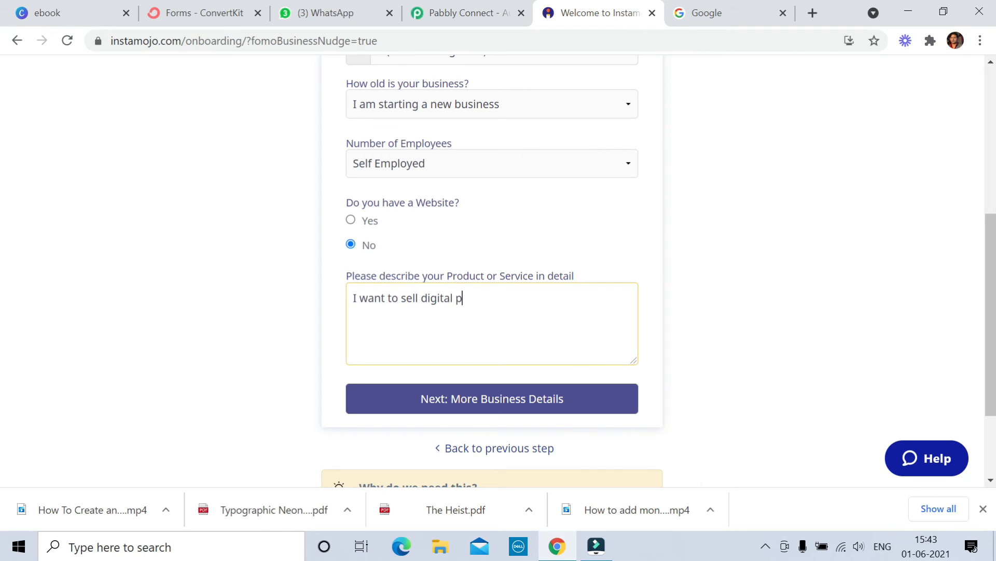
type("roducts like ebboks")
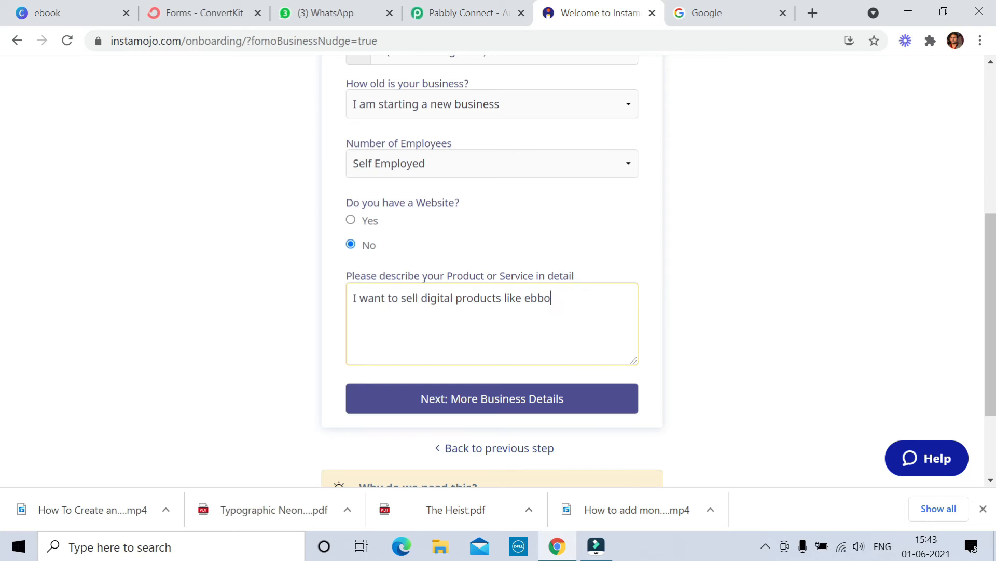
key("BackSpace")
key("BackSpace")
key("BackSpace")
key("BackSpace")
key("BackSpace")
type("ooks , digital courses")
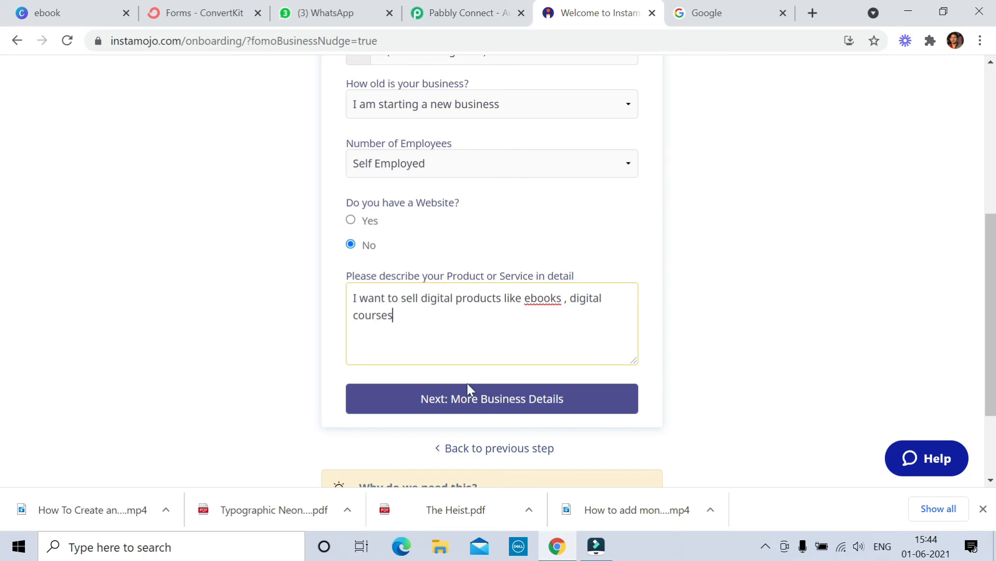
left_click(489, 409)
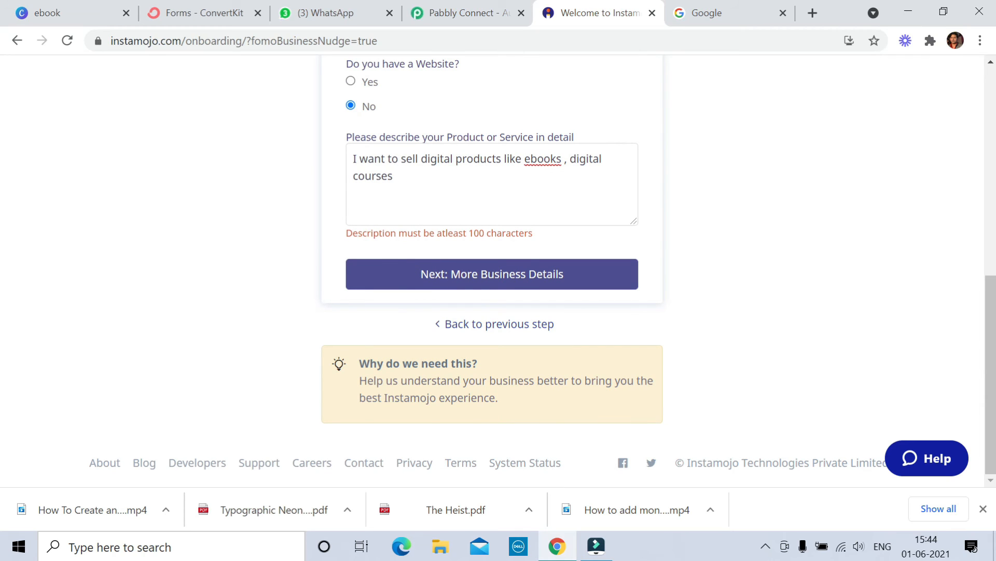
Step: Lengthen the product description with repeated copies of its sentence on new lines, and proceed to More Business Details
left_click_drag(425, 174, 345, 165)
key("ctrl+c")
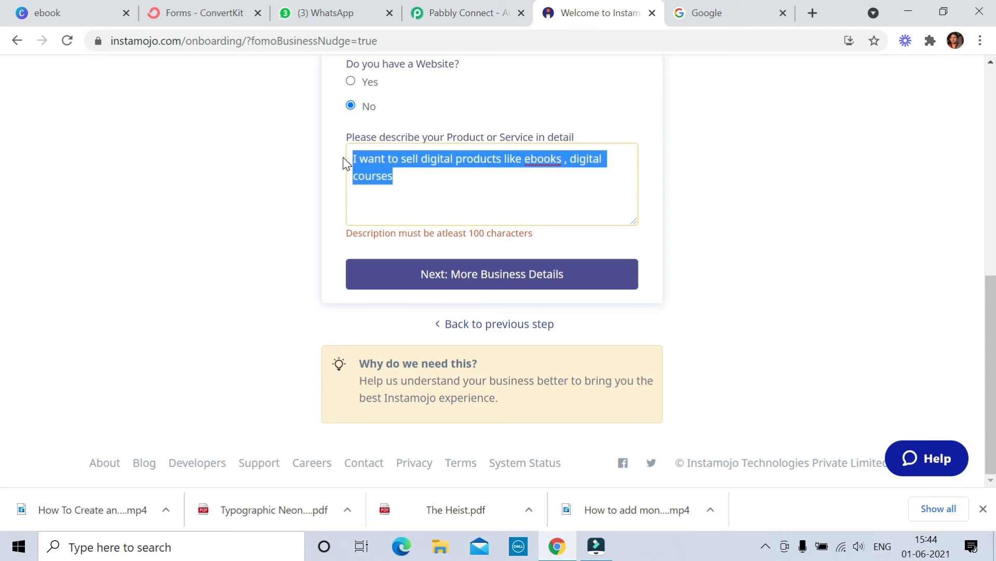
left_click(383, 200)
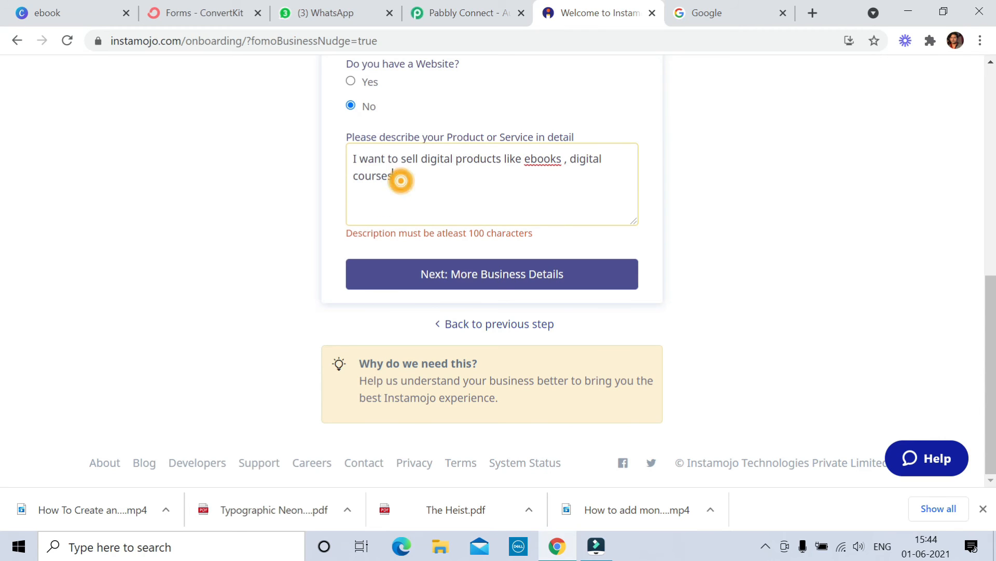
key("Return")
key("Return")
key("ctrl+v")
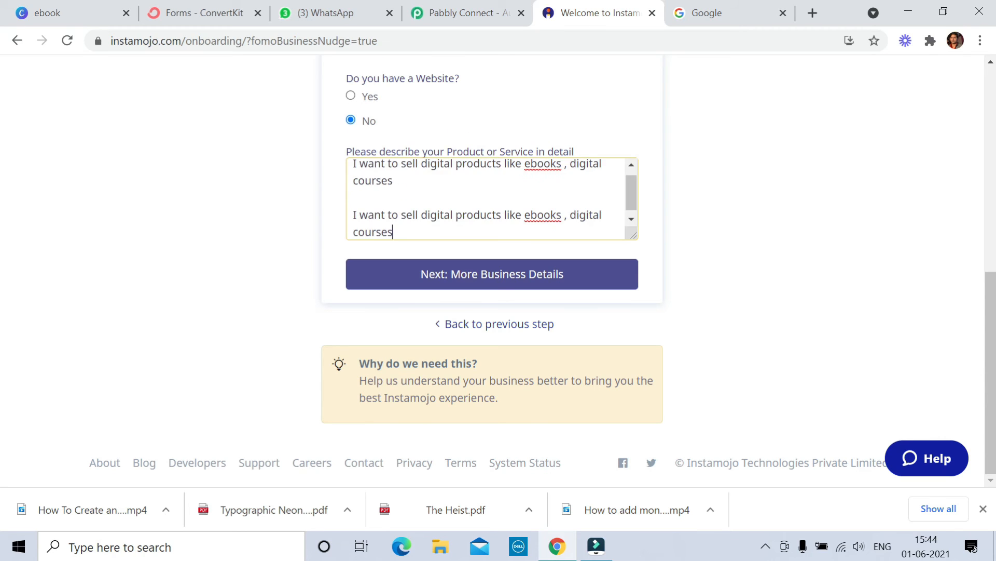
key("Return")
key("ctrl+v")
key("Return")
key("ctrl+v")
key("Return")
key("ctrl+v")
key("Return")
key("ctrl+v")
key("Return")
key("BackSpace")
key("Return")
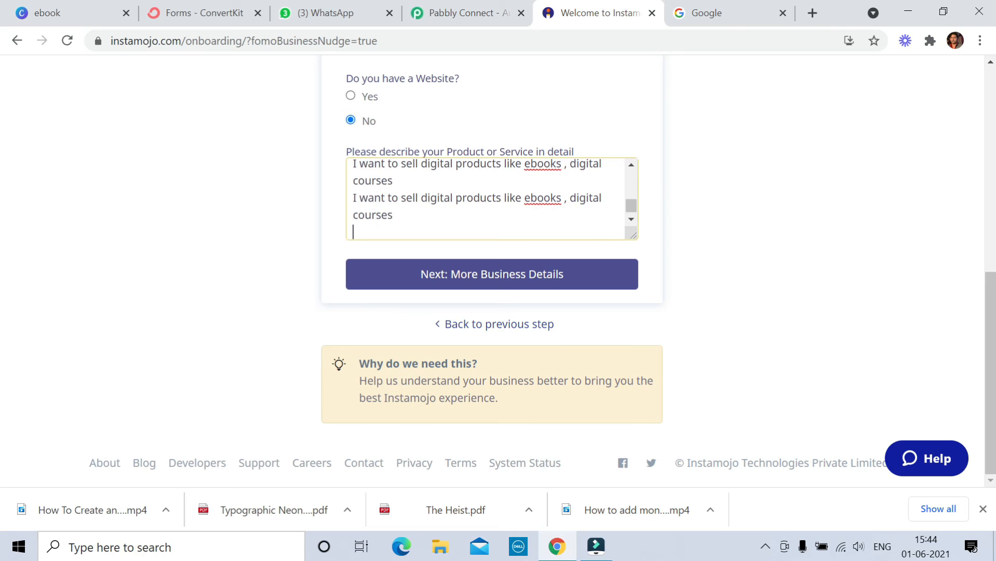
key("BackSpace")
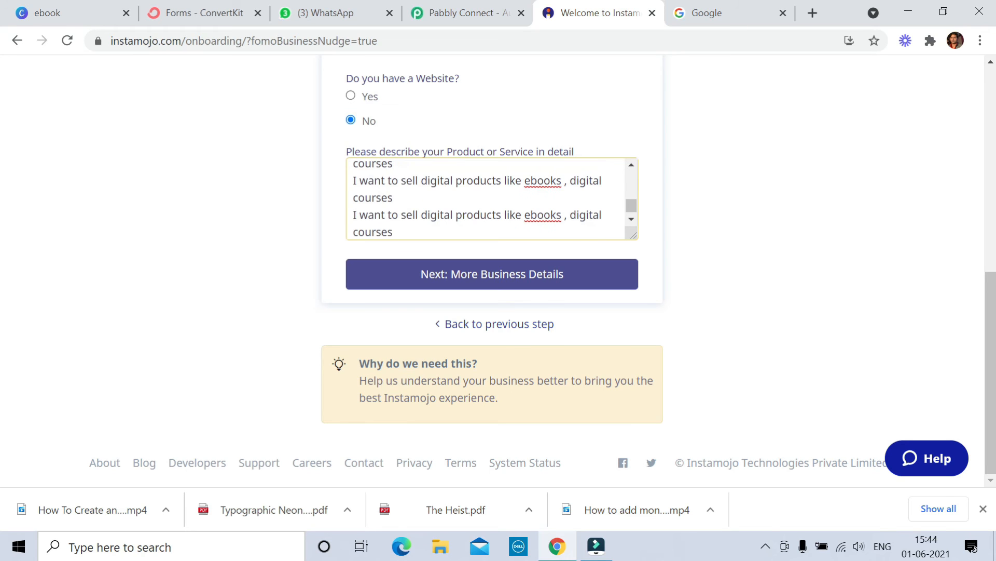
left_click(477, 280)
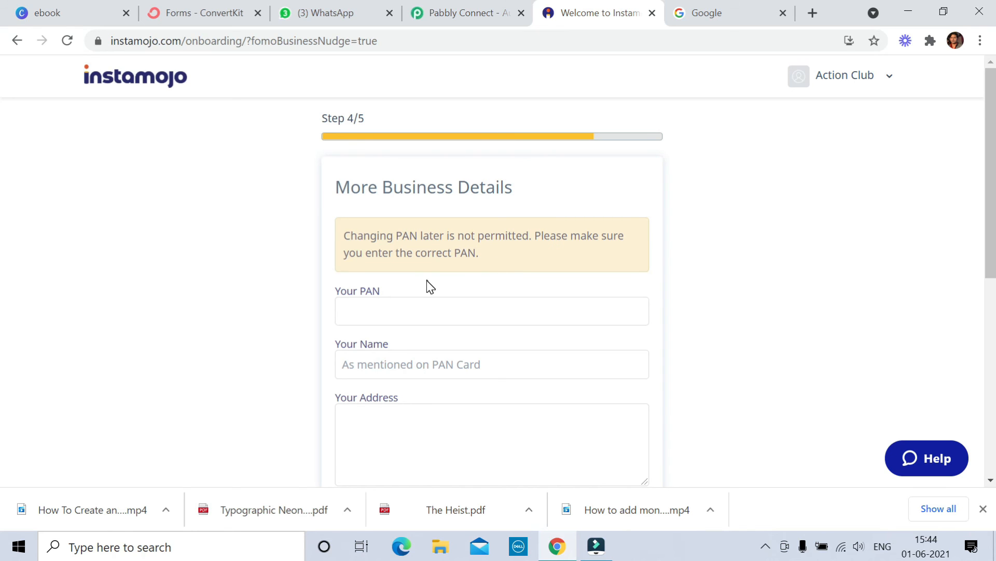
Step: Review the PAN, name, address, state and GSTIN fields, and choose Products as what the business sells
scroll(427, 280, "down", 2)
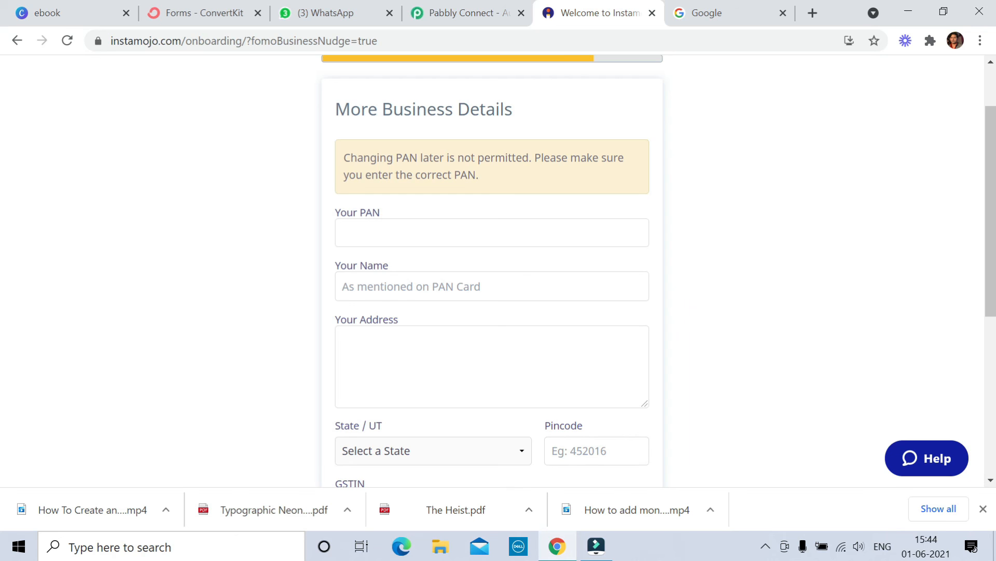
scroll(367, 281, "down", 3)
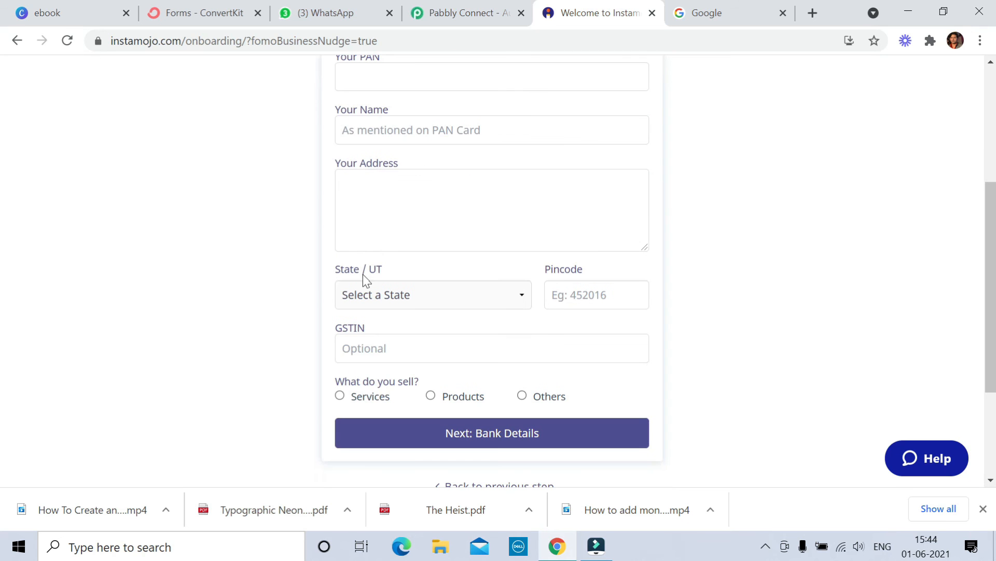
left_click(402, 298)
left_click(261, 269)
left_click(449, 398)
scroll(467, 394, "down", 2)
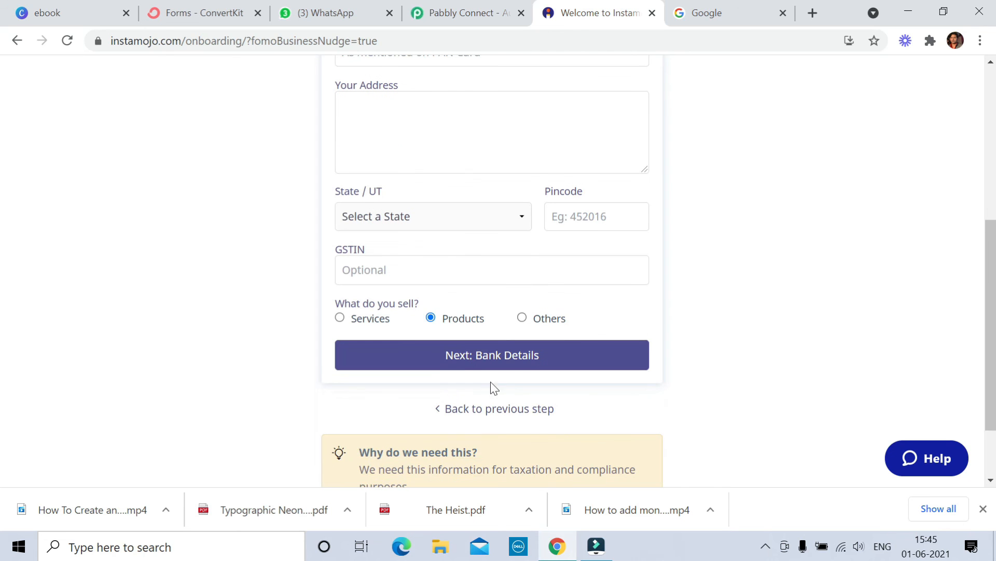
scroll(512, 378, "down", 2)
scroll(516, 363, "up", 2)
scroll(486, 269, "up", 4)
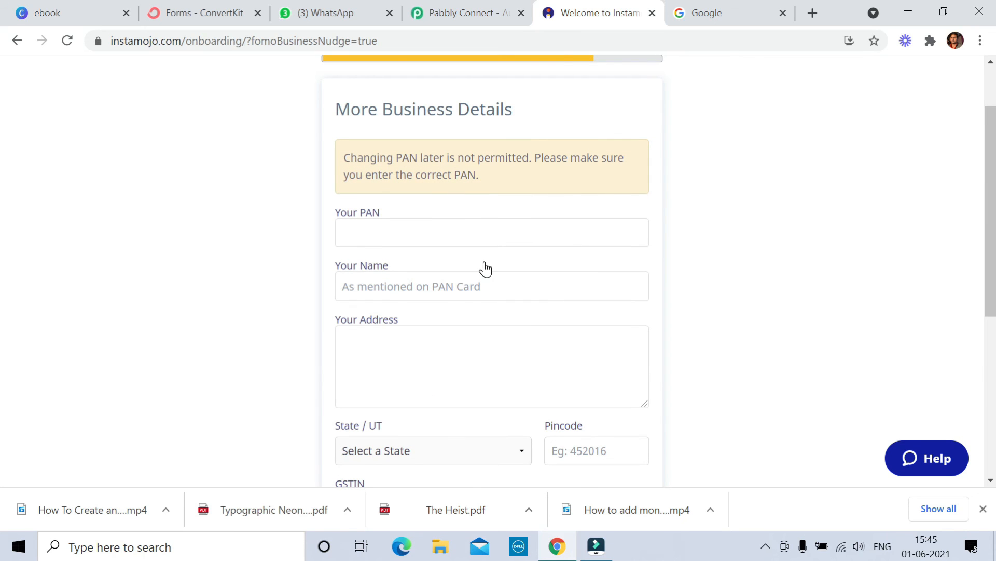